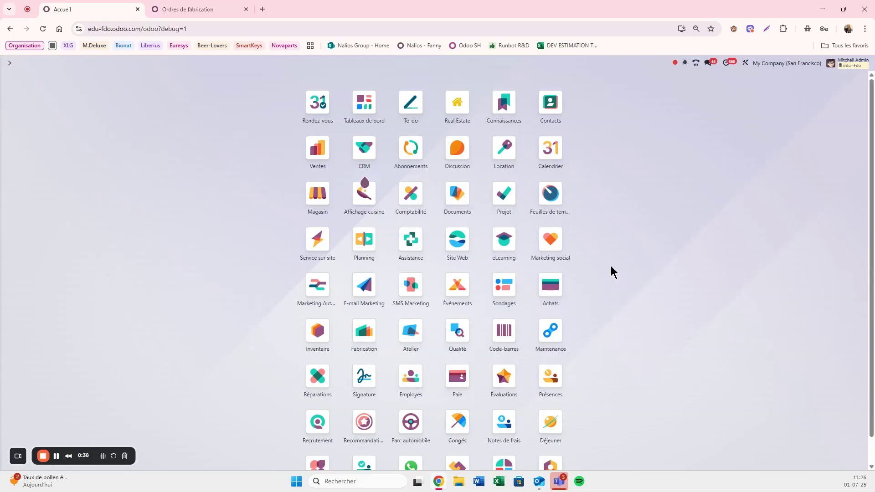
# - Open the list of work centres (Postes de travail) in the Fabrication application
pyautogui.hotkey('ctrl', 'k')
pyautogui.write('fabri')
pyautogui.press('Return')
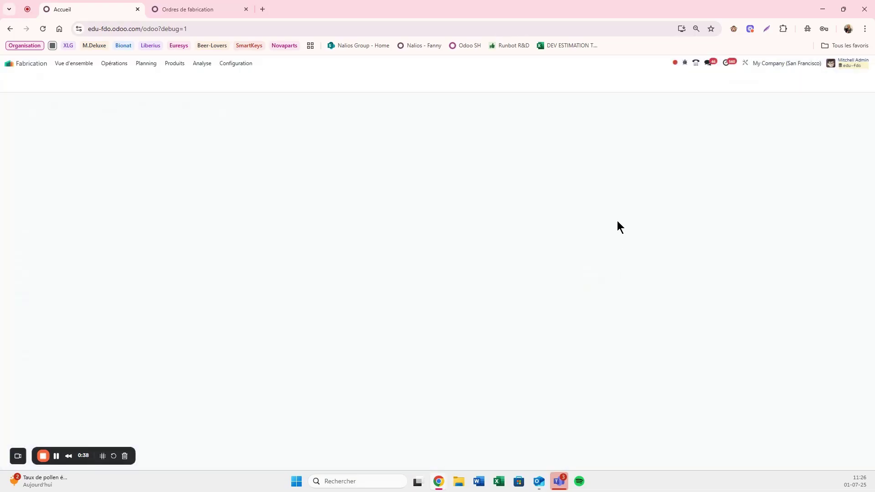
pyautogui.click(235, 63)
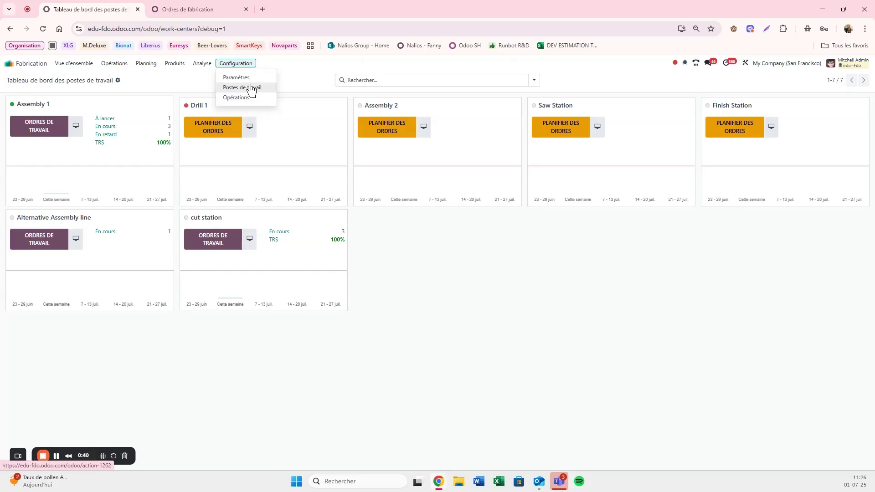
pyautogui.click(252, 88)
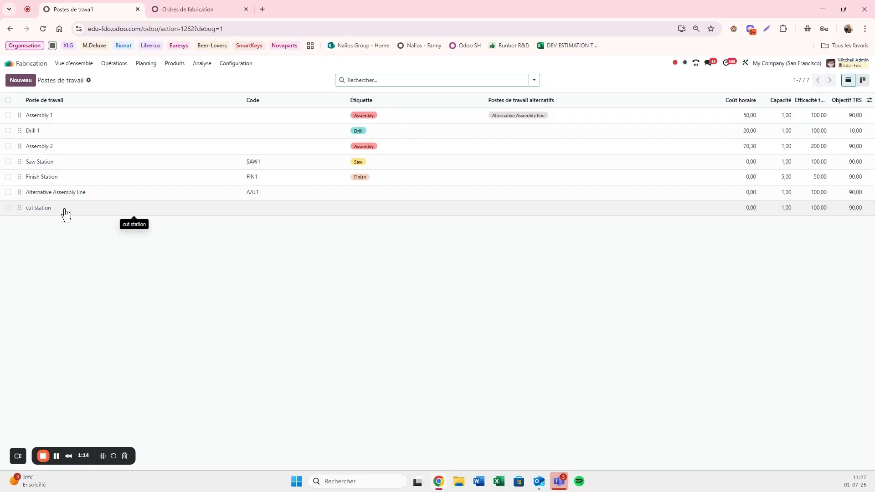
# - Switch to the Maintenance application and start a new maintenance request for the Maintenance interne team
pyautogui.click(36, 62)
pyautogui.write('maintenance')
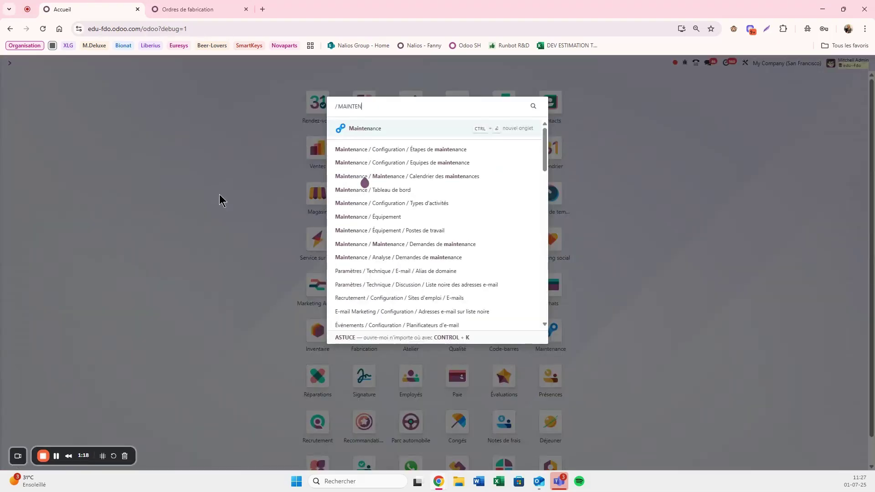
pyautogui.press('Return')
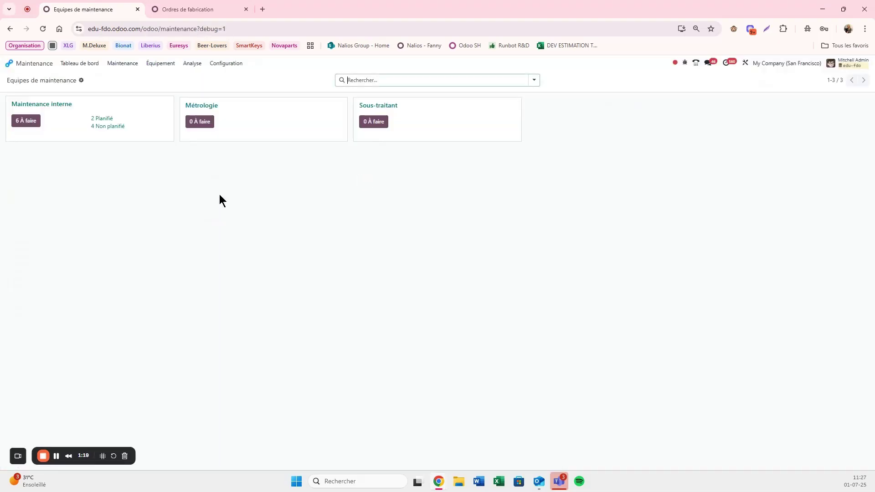
pyautogui.click(51, 107)
pyautogui.click(14, 81)
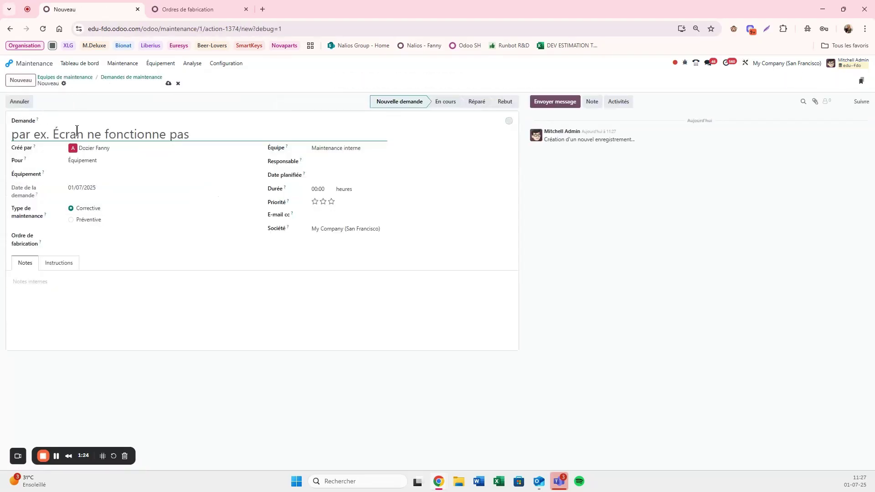
# - Title the maintenance request "Changer les lames"
pyautogui.write('cHANGER')
pyautogui.press('BackSpace')
pyautogui.press('BackSpace')
pyautogui.press('BackSpace')
pyautogui.press('BackSpace')
pyautogui.press('BackSpace')
pyautogui.press('BackSpace')
pyautogui.press('BackSpace')
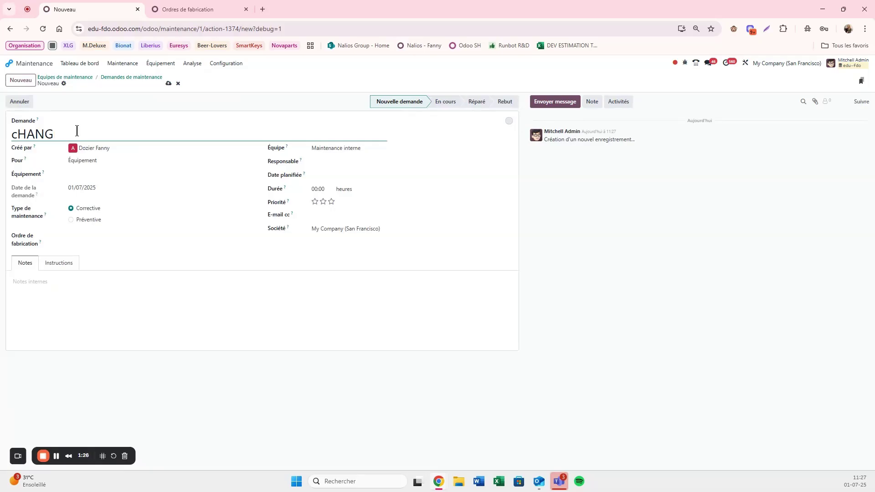
pyautogui.write('Changer les lames')
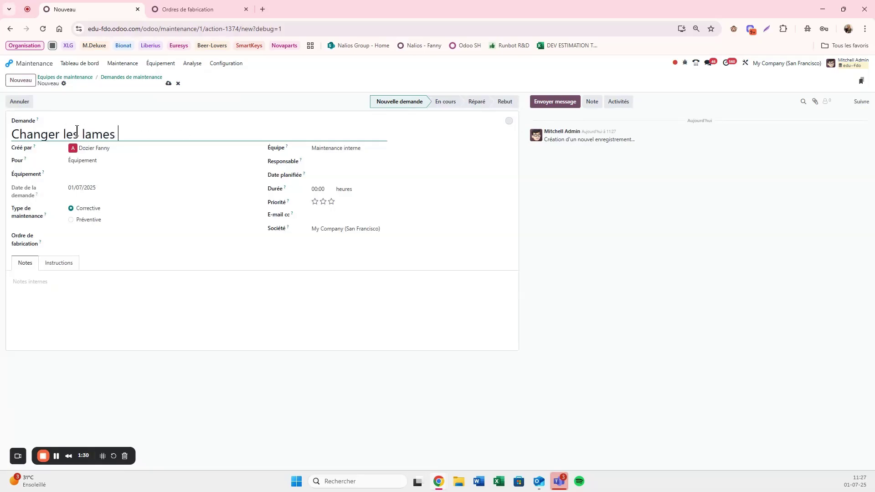
# - Make the request for a work centre (Poste de travail), choose cut station, and keep the maintenance type Corrective
pyautogui.click(100, 163)
pyautogui.click(102, 184)
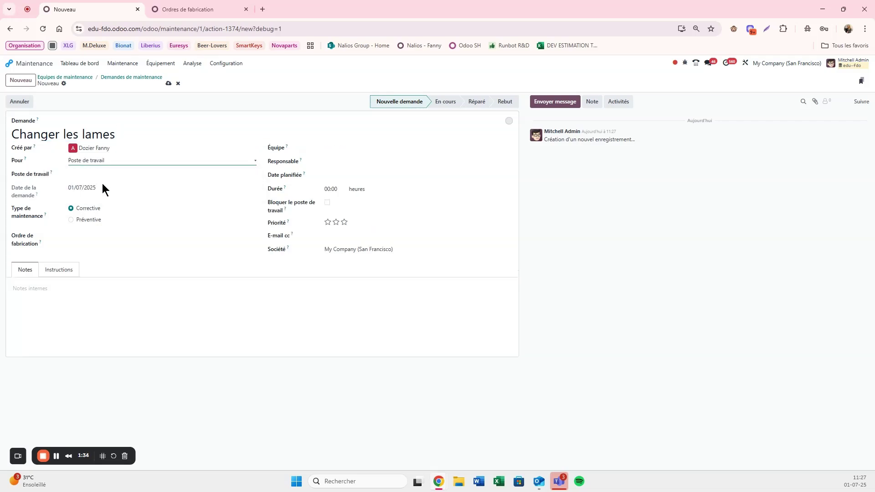
pyautogui.click(103, 173)
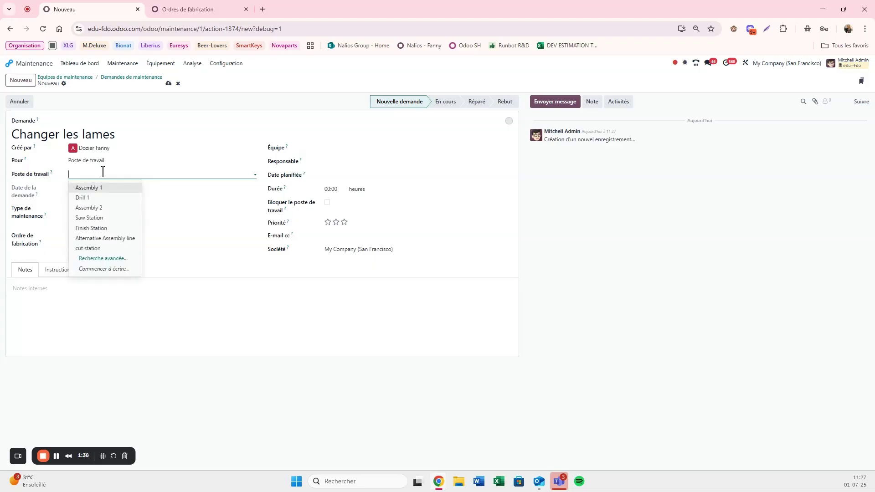
pyautogui.click(86, 251)
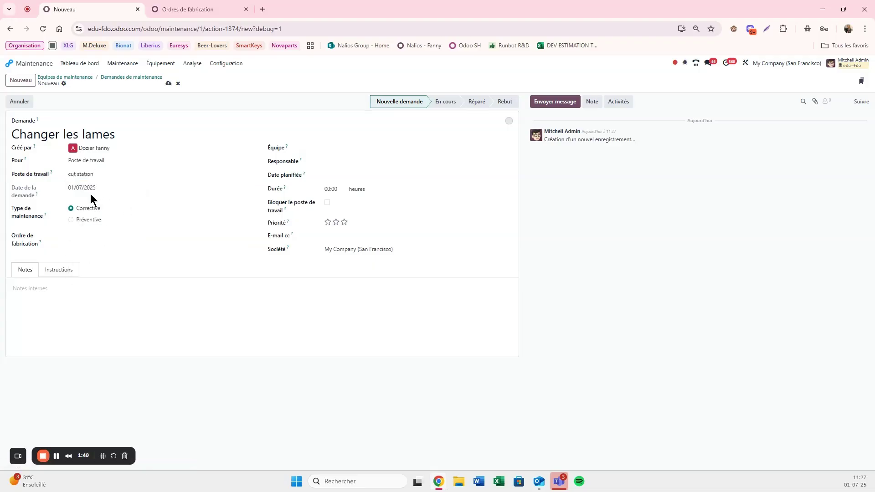
pyautogui.click(88, 222)
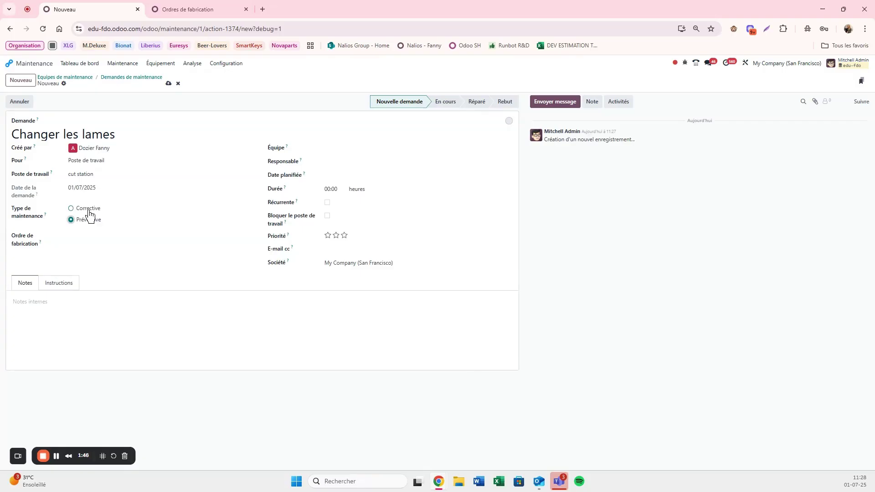
pyautogui.click(88, 212)
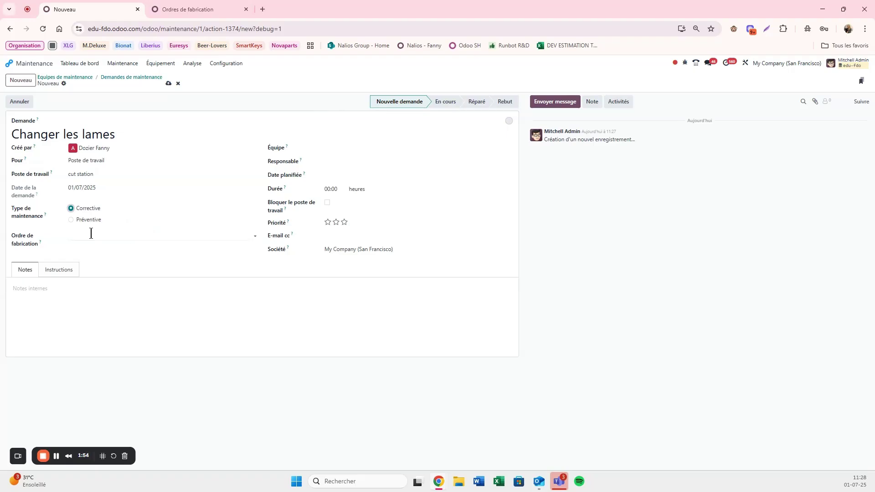
# - Assign the request to the Maintenance interne team with the admin user as the person responsible
pyautogui.click(342, 146)
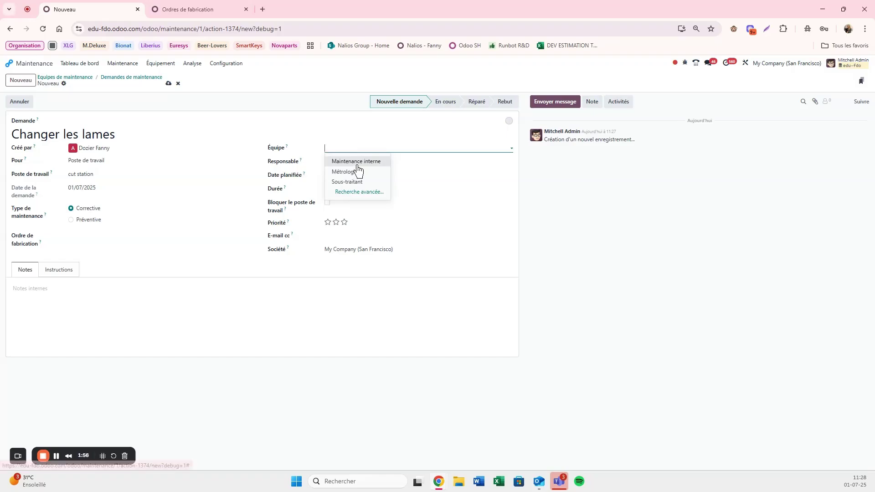
pyautogui.click(356, 161)
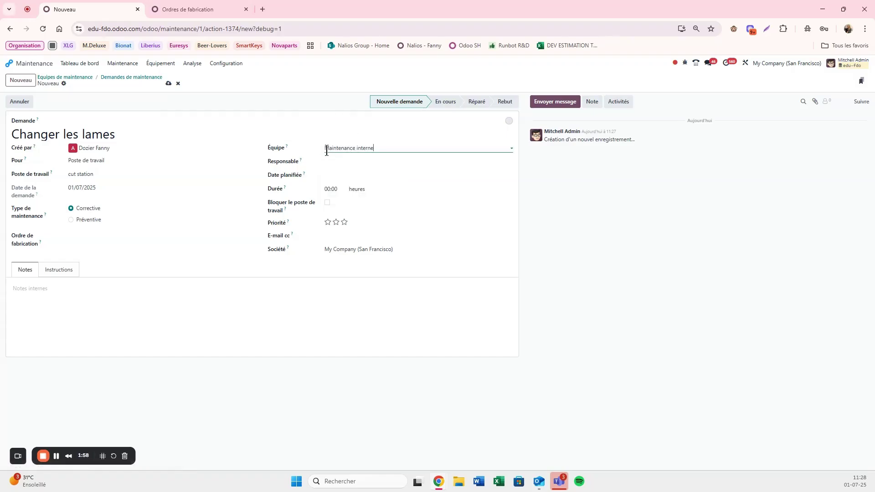
pyautogui.click(347, 161)
pyautogui.click(350, 178)
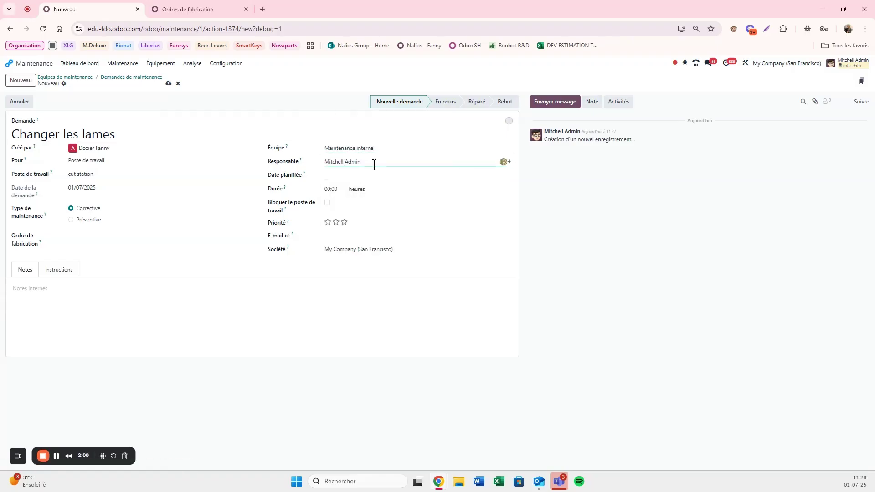
# - Schedule the maintenance for 02/07/2025 at 11:00 with a duration of 2 hours
pyautogui.click(340, 177)
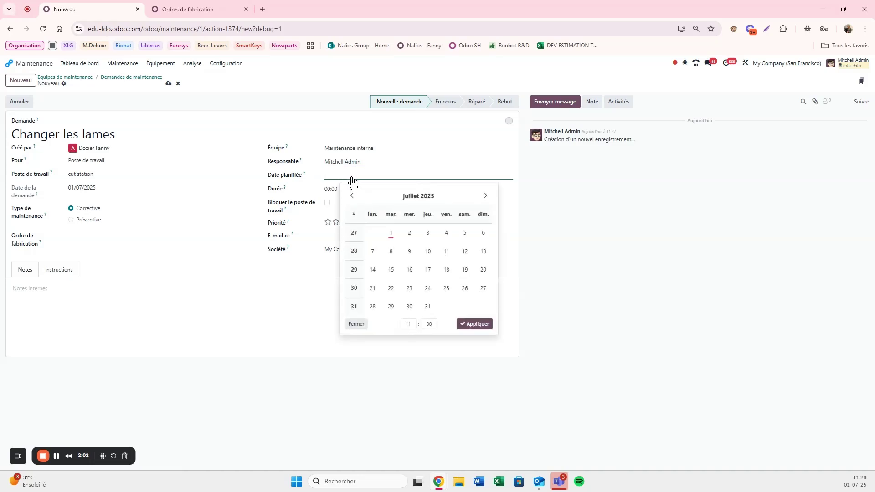
pyautogui.click(410, 234)
pyautogui.click(474, 325)
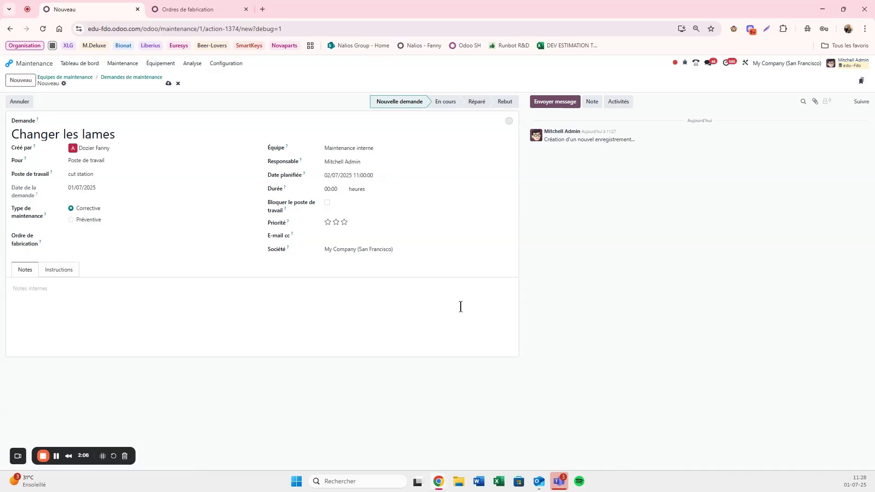
pyautogui.click(335, 191)
pyautogui.click(331, 190)
pyautogui.press('BackSpace')
pyautogui.write('2')
# - Block the work centre during the maintenance, give the request three-star priority, and save it
pyautogui.click(327, 203)
pyautogui.moveTo(285, 209)
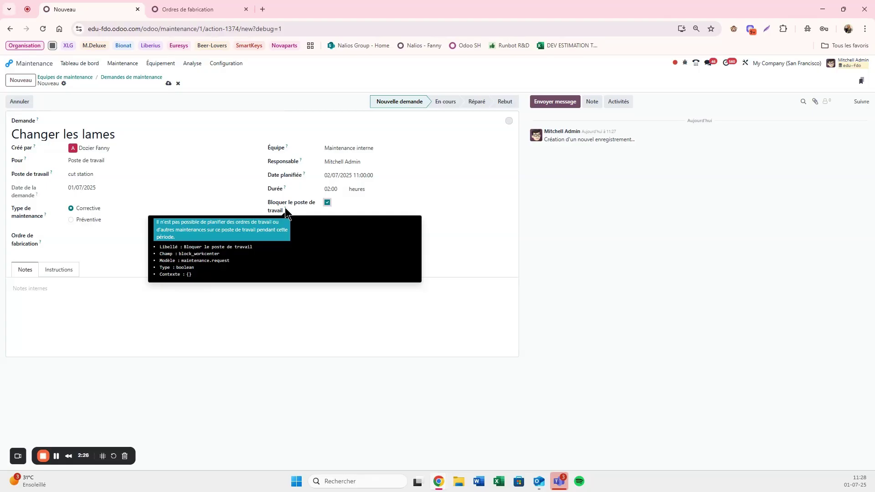
pyautogui.click(168, 84)
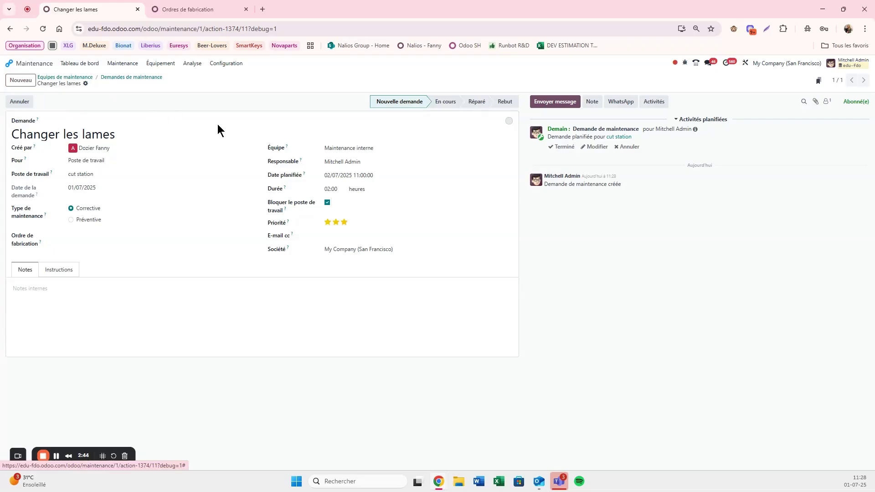
# - Create a new manufacturing order for [E-COM11] Armoire avec portes fdo and check its work orders
pyautogui.click(185, 10)
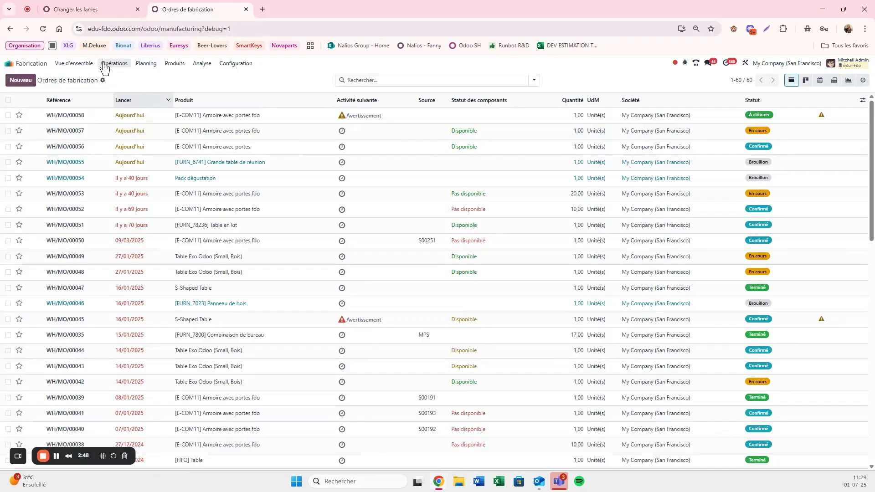
pyautogui.click(113, 64)
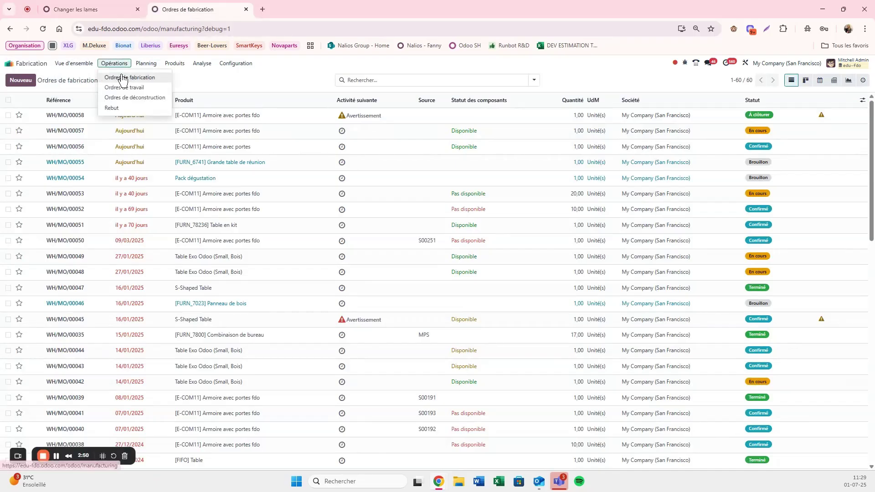
pyautogui.click(119, 73)
pyautogui.click(27, 86)
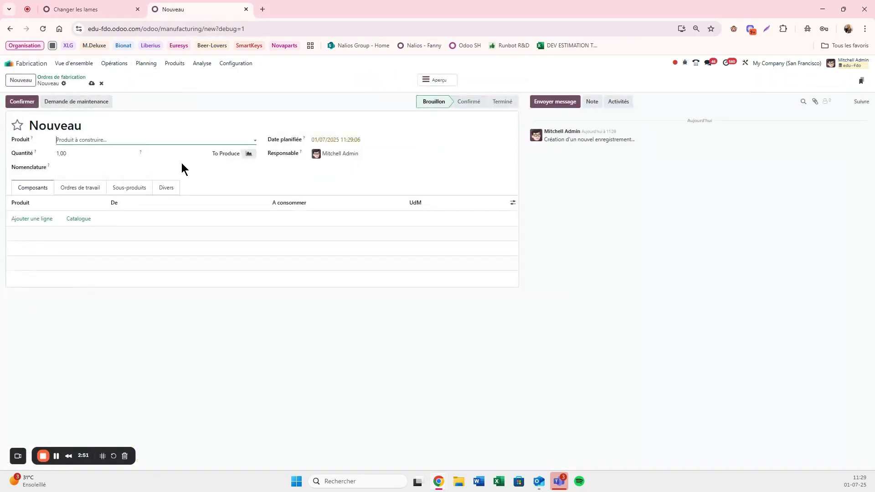
pyautogui.click(135, 141)
pyautogui.write('fdo')
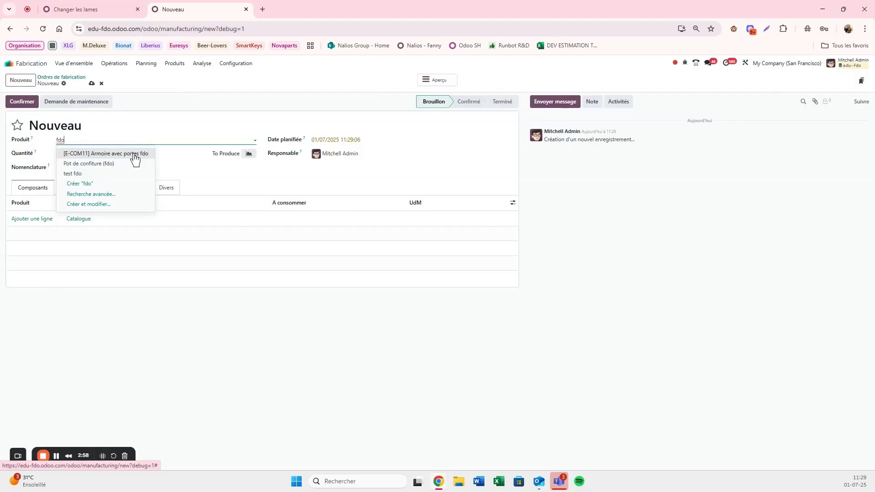
pyautogui.click(133, 155)
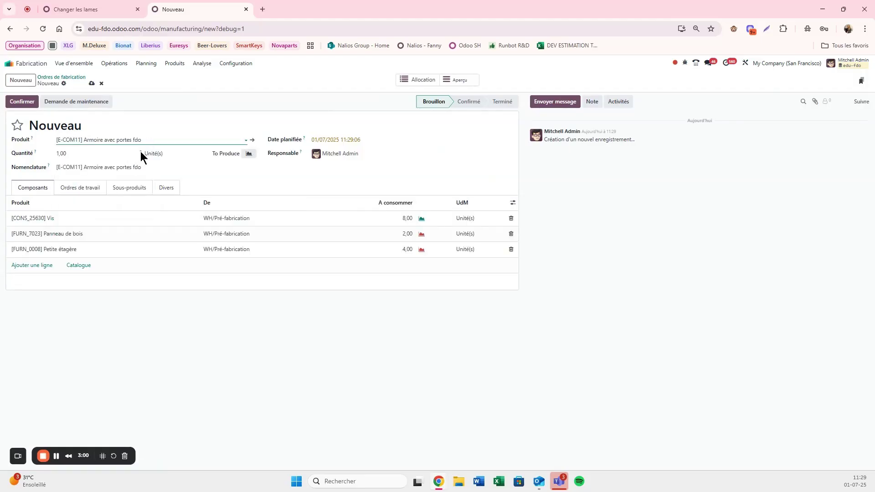
pyautogui.click(83, 191)
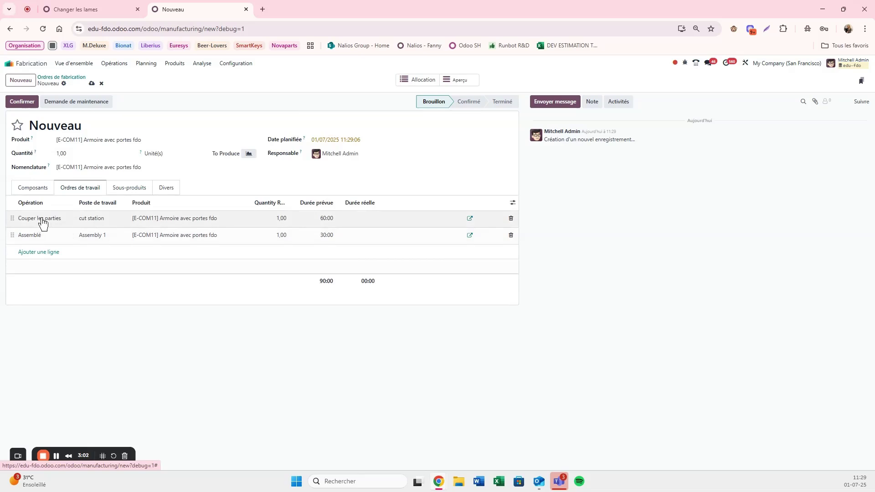
pyautogui.click(48, 192)
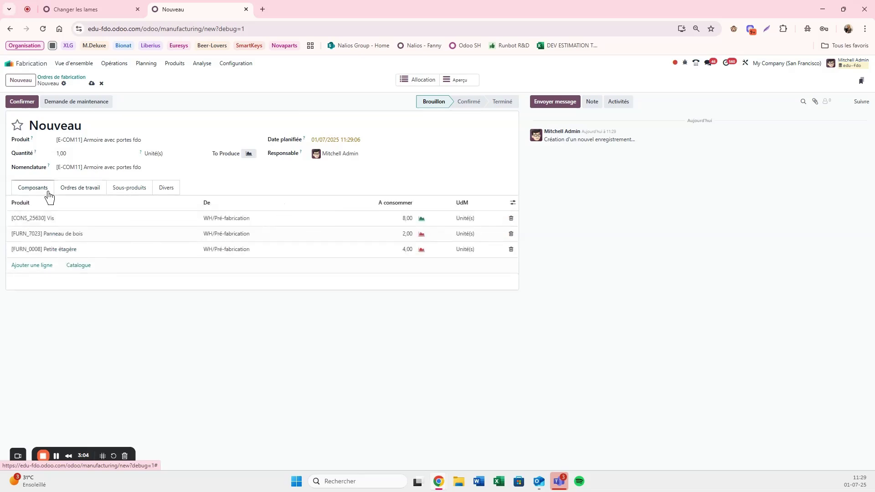
# - Set the manufacturing order's planned date to 02/07/2025 at 11:00 and confirm the order
pyautogui.click(351, 140)
pyautogui.click(403, 197)
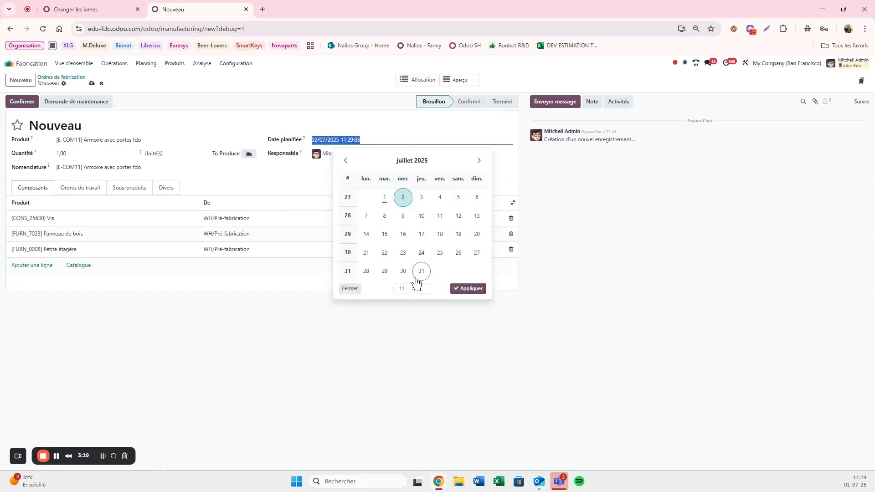
pyautogui.click(421, 289)
pyautogui.click(421, 298)
pyautogui.click(468, 289)
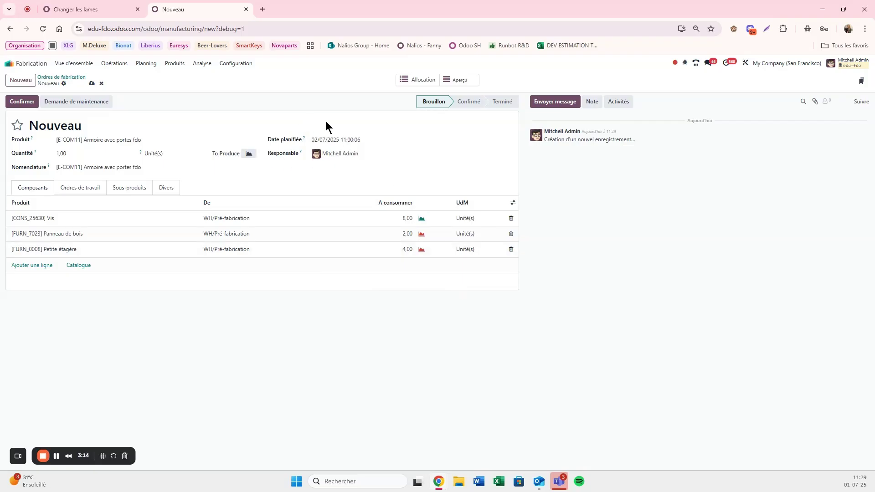
pyautogui.click(22, 101)
# - View the work order planning by work centre, using the weekly scale
pyautogui.click(145, 71)
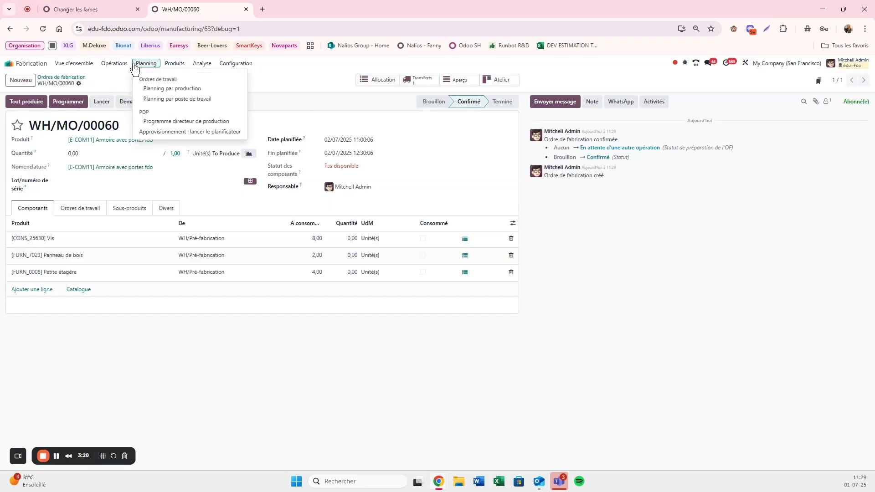
pyautogui.click(163, 98)
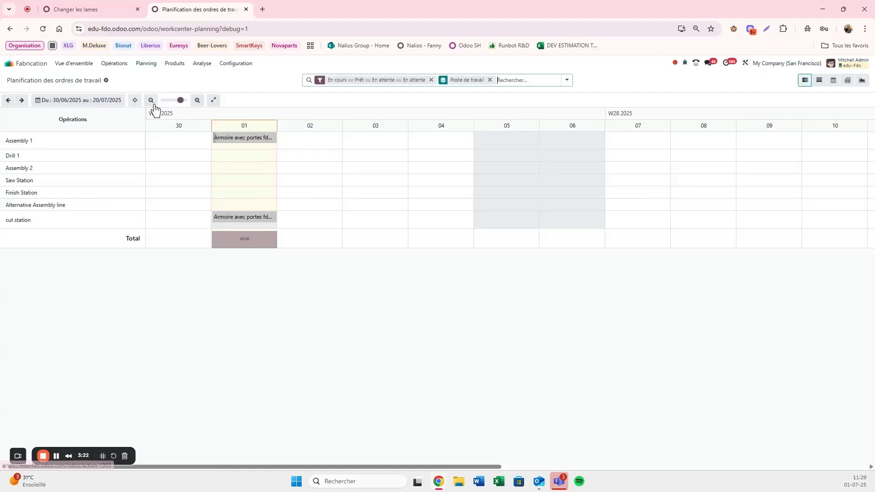
pyautogui.click(93, 101)
pyautogui.click(87, 126)
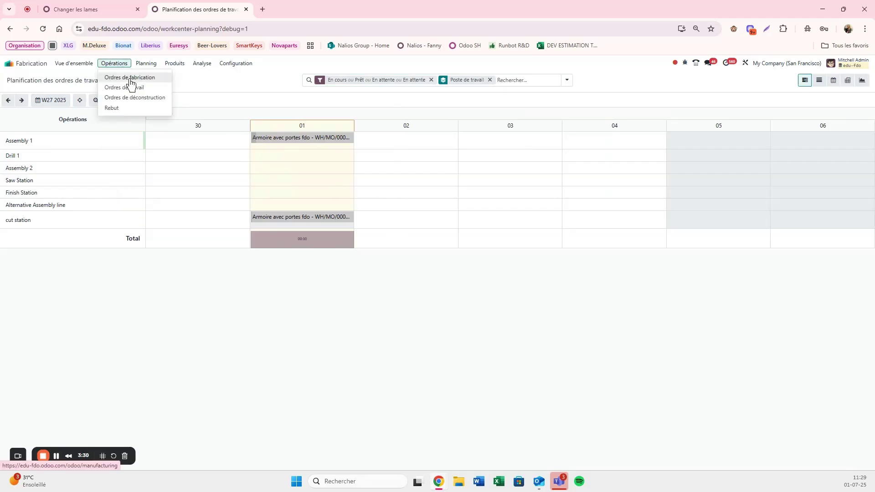
# - Sort the manufacturing orders by latest start date, reopen the new Armoire avec portes fdo order, and schedule its work orders
pyautogui.click(129, 79)
pyautogui.click(147, 105)
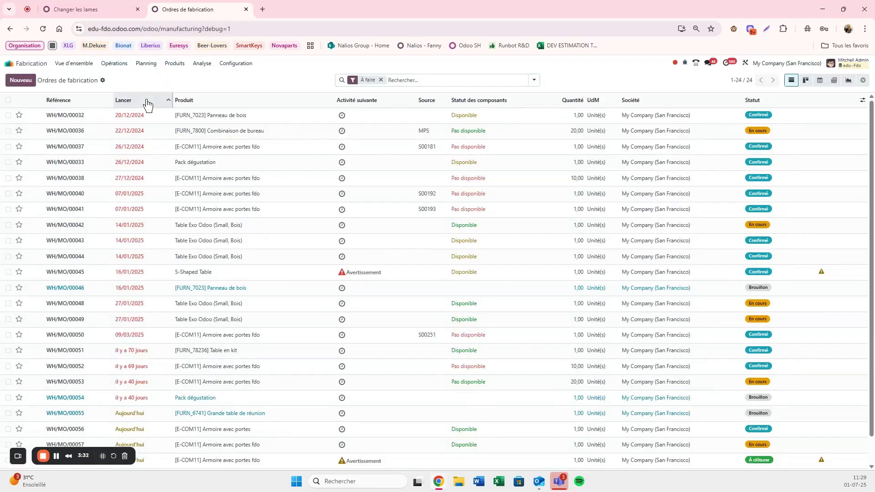
pyautogui.click(167, 103)
pyautogui.click(162, 120)
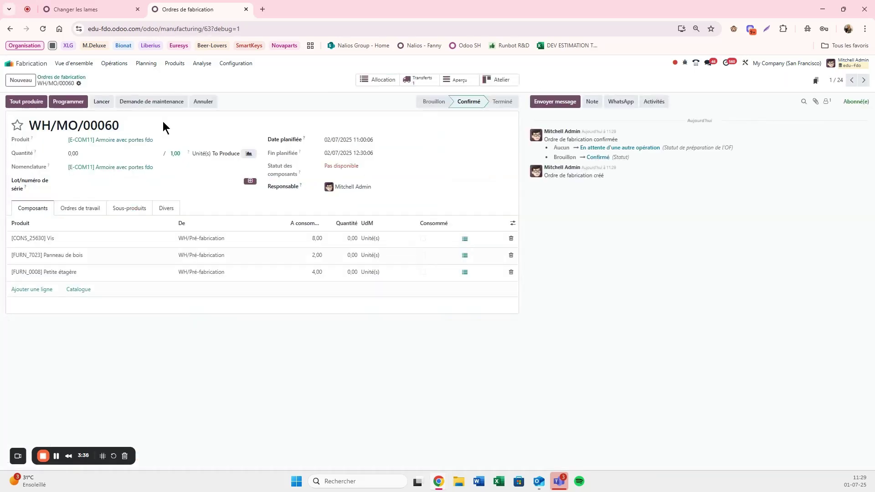
pyautogui.click(70, 102)
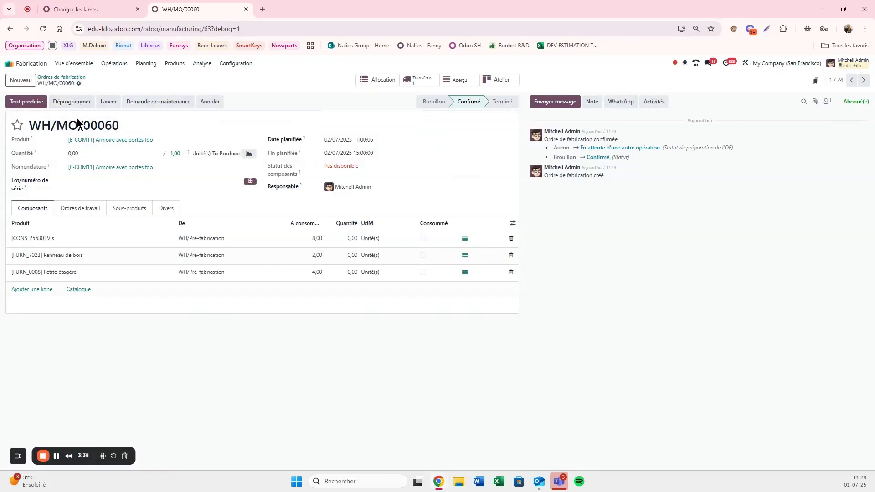
# - Show the work order planning by work centre for the current week
pyautogui.click(145, 64)
pyautogui.click(171, 98)
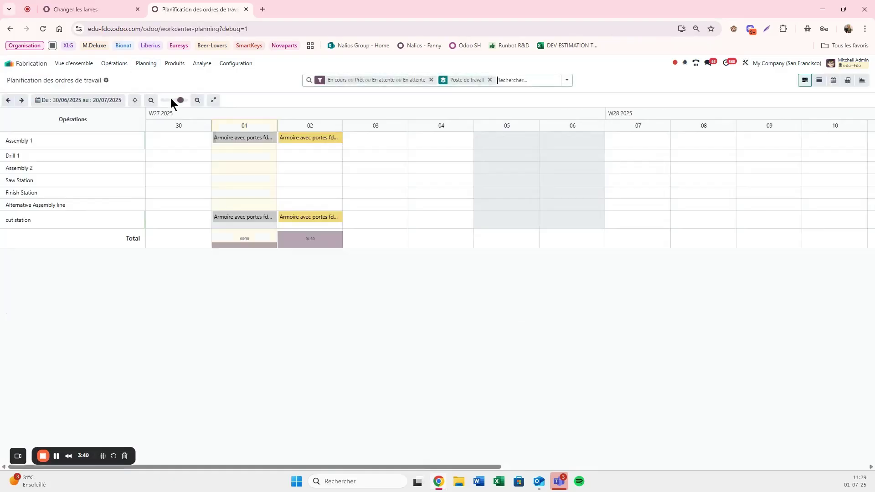
pyautogui.click(85, 101)
pyautogui.click(89, 127)
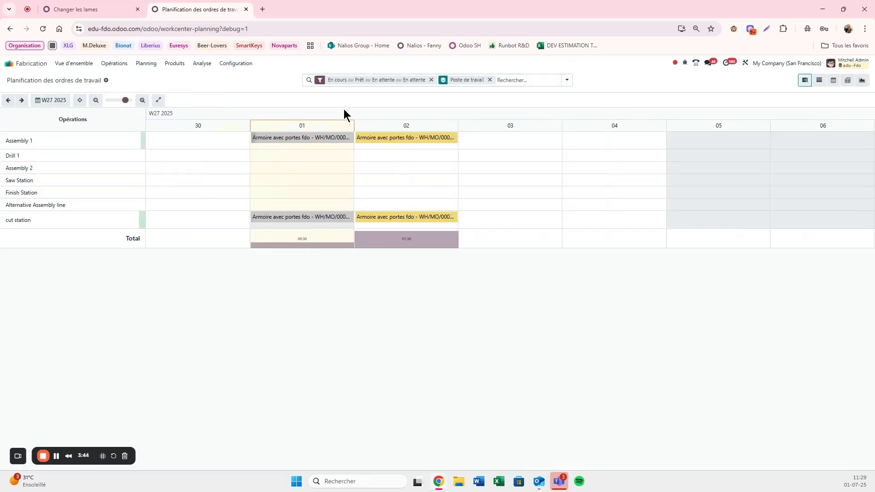
# - Check the start and end times of the Assembly 1 and cut station work orders planned for 2 July
pyautogui.click(418, 142)
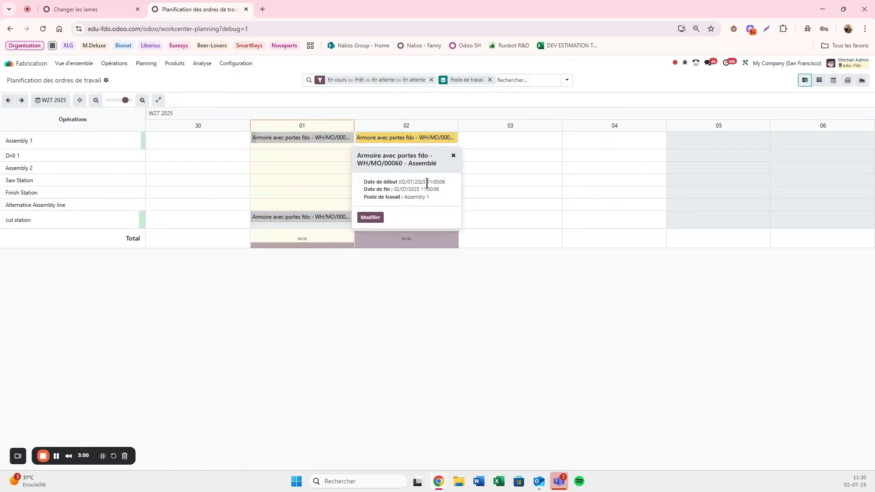
pyautogui.click(471, 139)
pyautogui.click(412, 217)
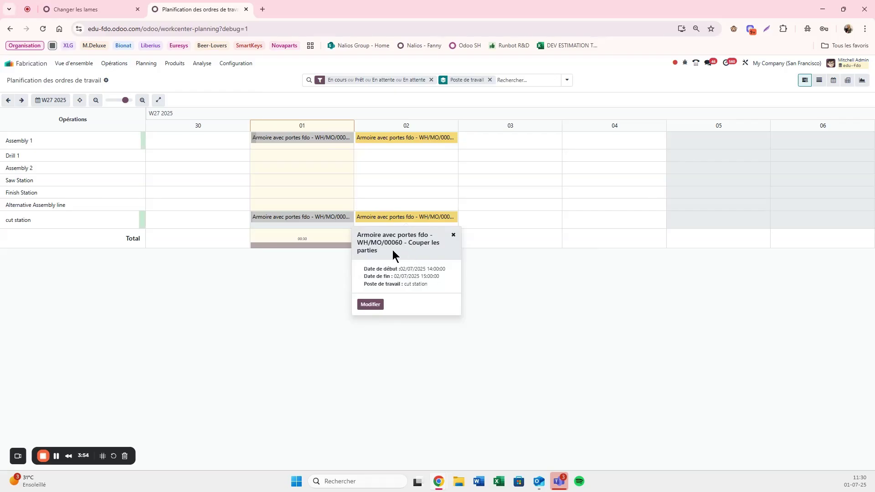
pyautogui.moveTo(427, 269); pyautogui.dragTo(444, 269)
pyautogui.click(429, 277)
pyautogui.moveTo(431, 269); pyautogui.dragTo(449, 269)
pyautogui.click(431, 278)
# - Compare the planned date and duration of the Changer les lames maintenance request with the cut station work order's start and end times
pyautogui.click(103, 7)
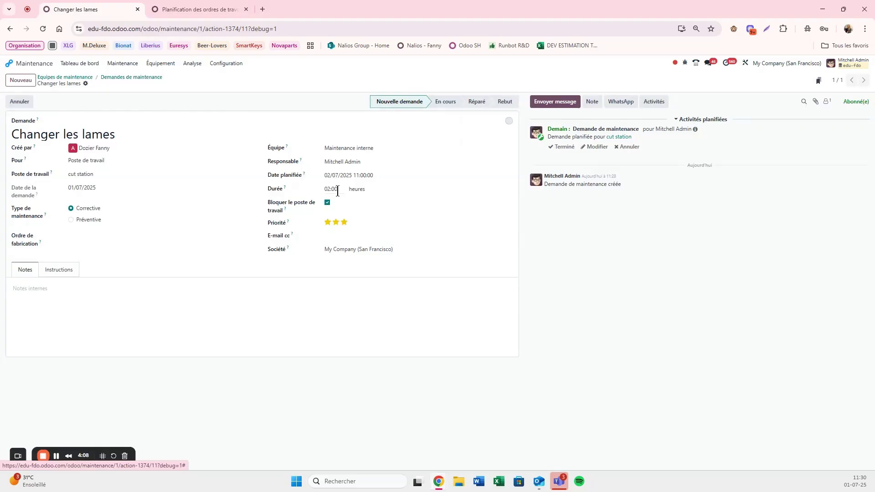
pyautogui.click(199, 9)
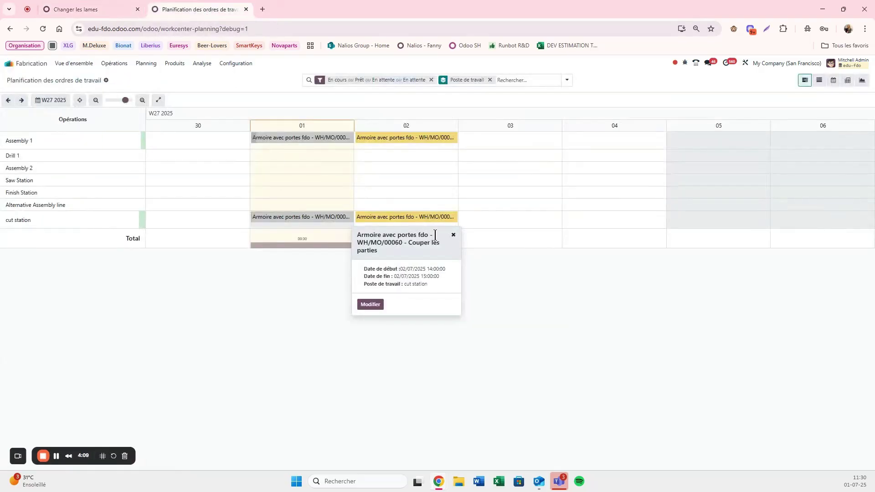
pyautogui.moveTo(424, 268); pyautogui.dragTo(445, 269)
pyautogui.click(426, 277)
# - Cancel the Changer les lames maintenance request for the cut station and delete it
pyautogui.click(98, 10)
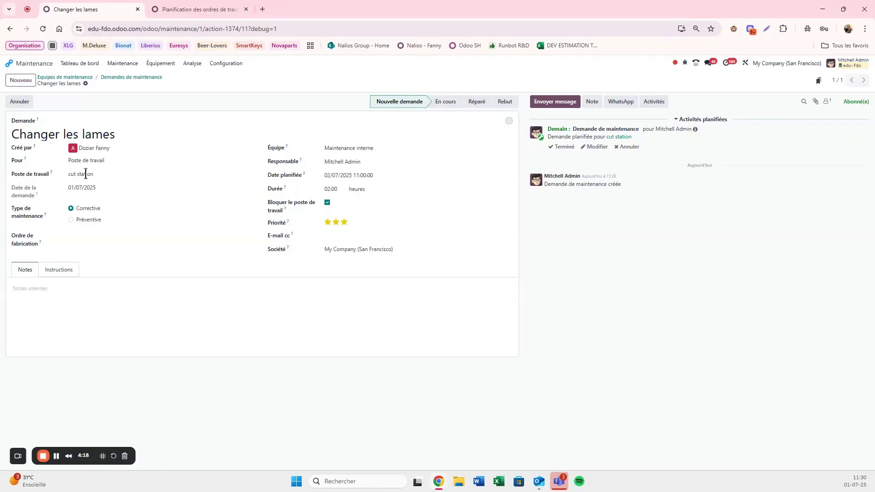
pyautogui.click(85, 83)
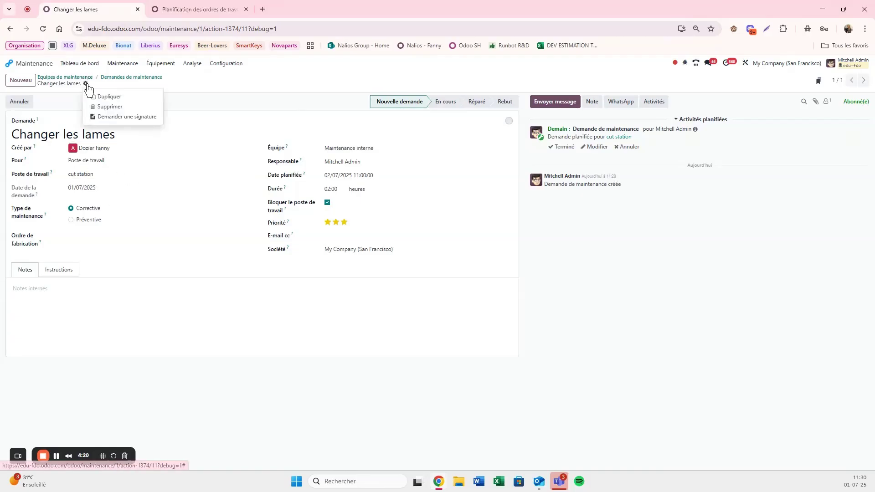
pyautogui.click(19, 101)
pyautogui.click(85, 84)
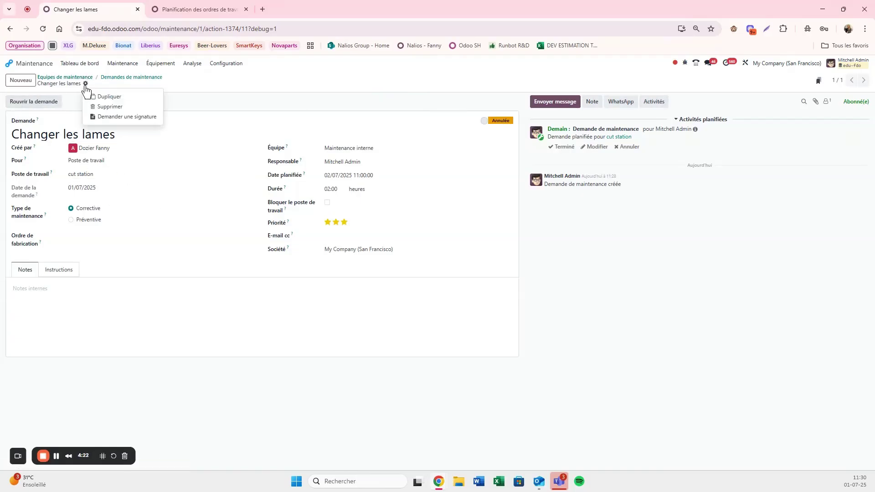
pyautogui.click(108, 106)
pyautogui.click(349, 299)
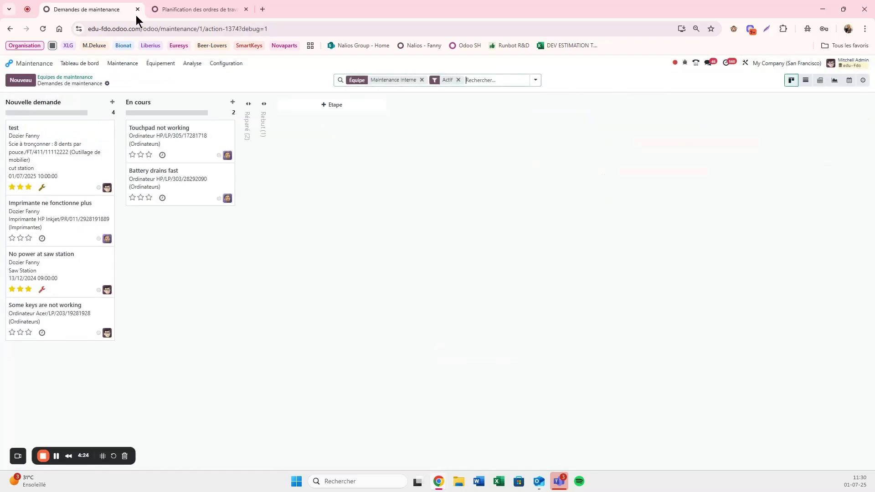
# - Return to the work order planning and view the details of the Couper les parties work order, closing them without changes
pyautogui.click(189, 6)
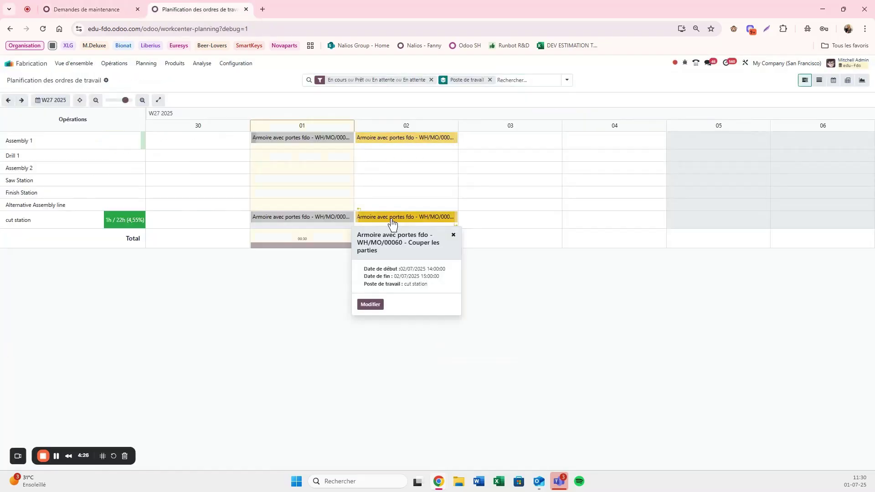
pyautogui.click(371, 305)
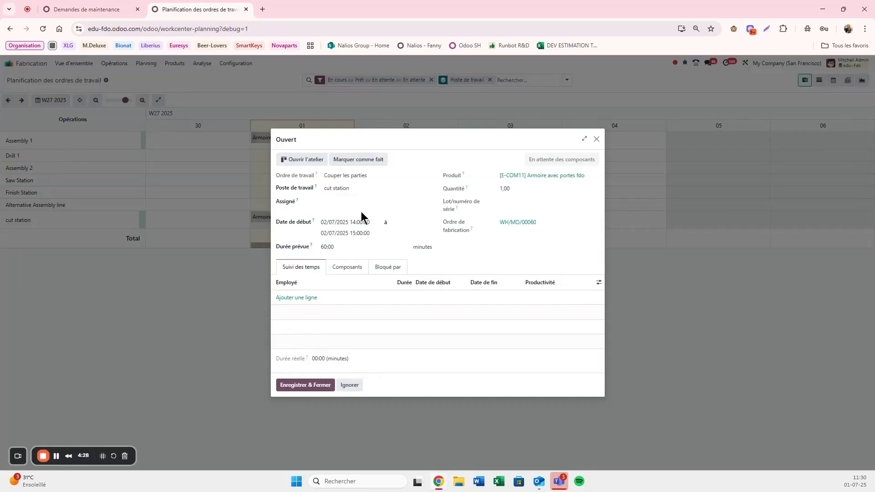
pyautogui.click(595, 140)
# - Reopen the Armoire avec portes fdo manufacturing order planned for 02/07/2025, then unschedule and reschedule its work orders
pyautogui.click(114, 63)
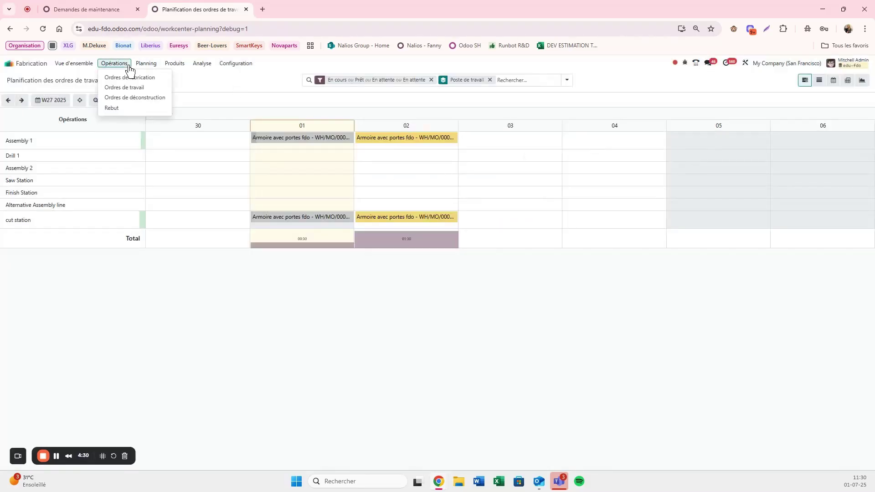
pyautogui.click(136, 78)
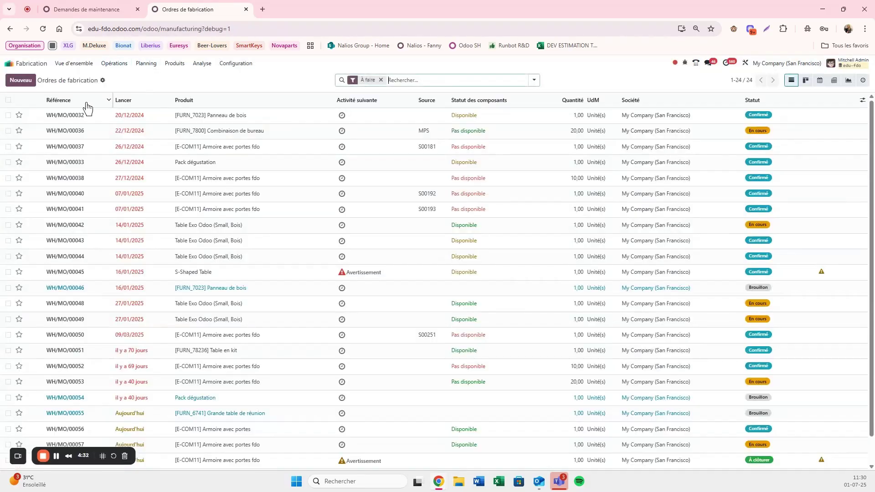
pyautogui.click(140, 106)
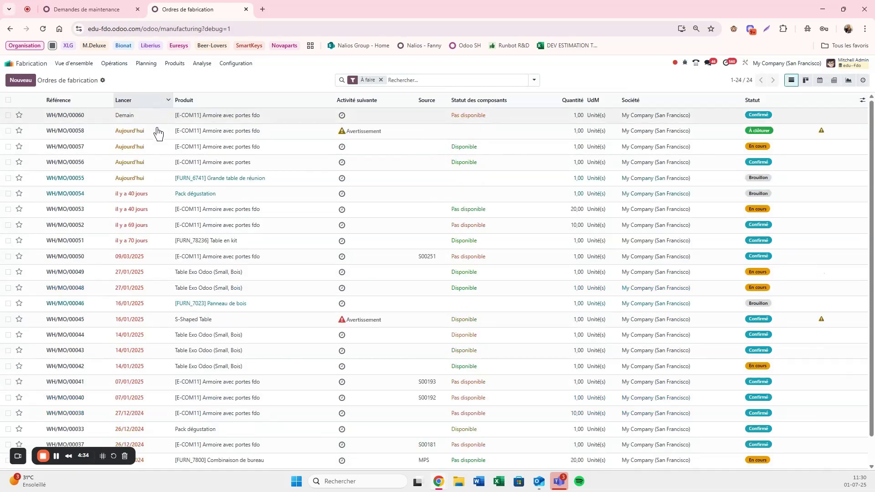
pyautogui.click(145, 117)
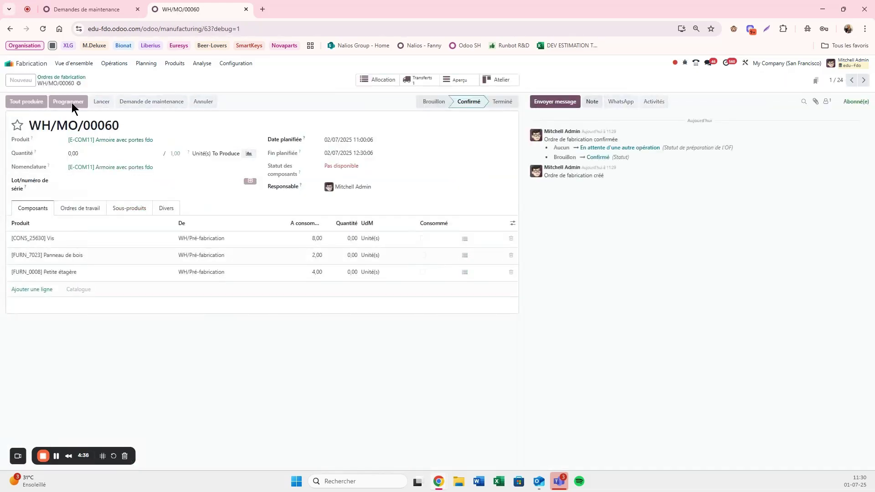
# - Return to the work order planning by work centre and limit it to this week
pyautogui.click(141, 65)
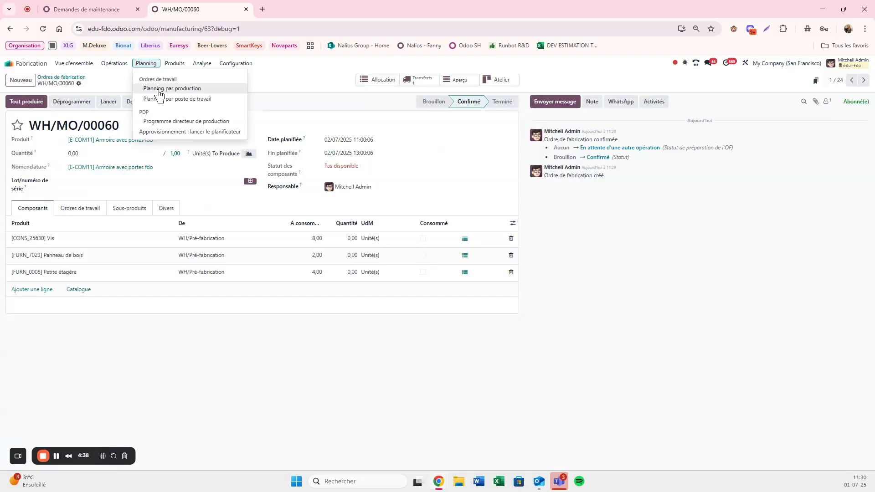
pyautogui.click(158, 89)
pyautogui.click(145, 65)
pyautogui.click(163, 99)
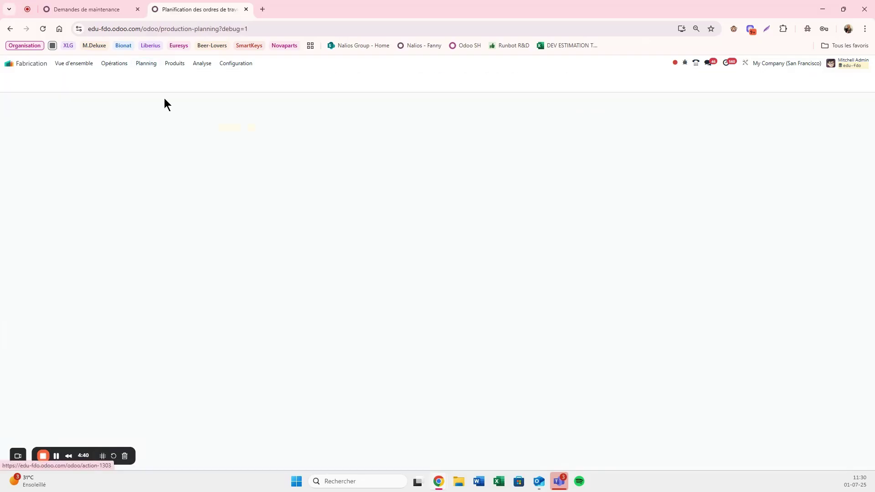
pyautogui.click(85, 103)
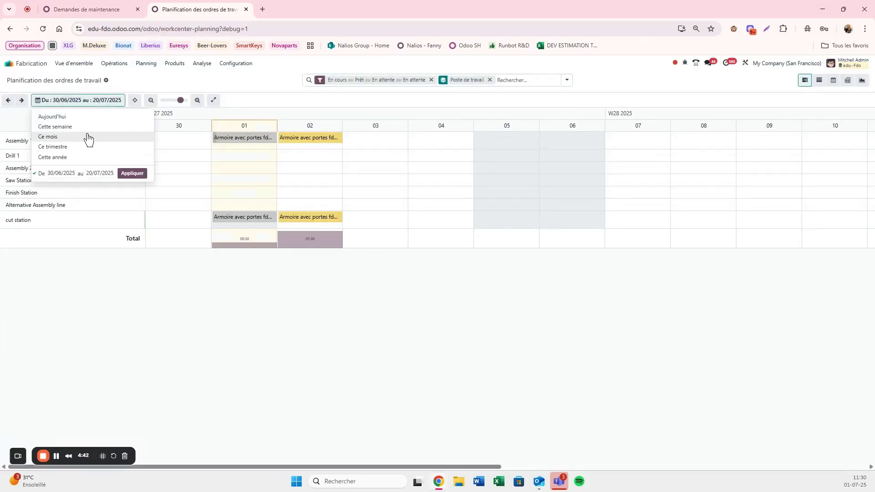
pyautogui.click(87, 127)
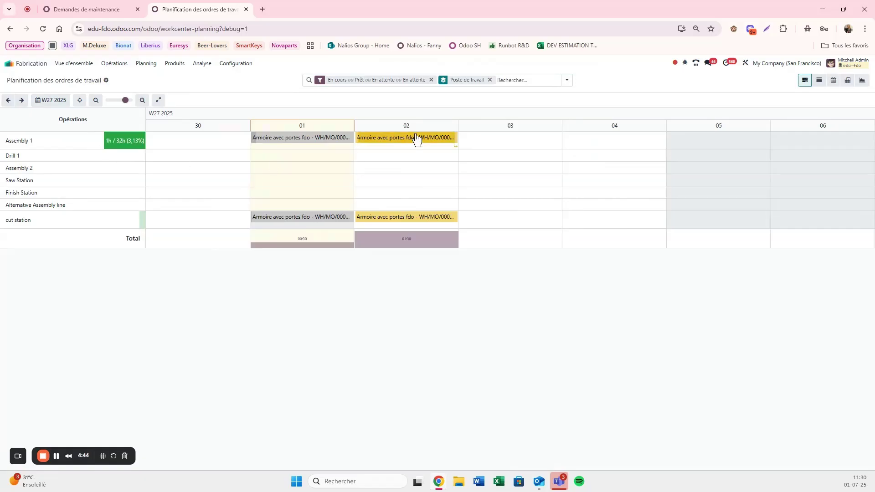
# - Check the start and end times of the rescheduled Couper les parties work order on the cut station
pyautogui.click(392, 218)
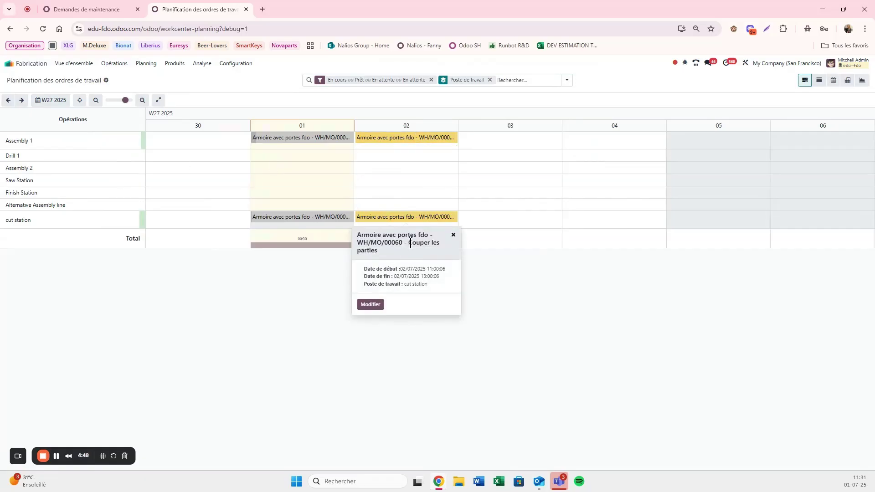
pyautogui.moveTo(409, 243); pyautogui.dragTo(442, 245)
pyautogui.click(385, 250)
pyautogui.moveTo(427, 269)
pyautogui.mouseDown()
pyautogui.moveTo(436, 271)
pyautogui.moveTo(432, 277)
pyautogui.mouseUp()
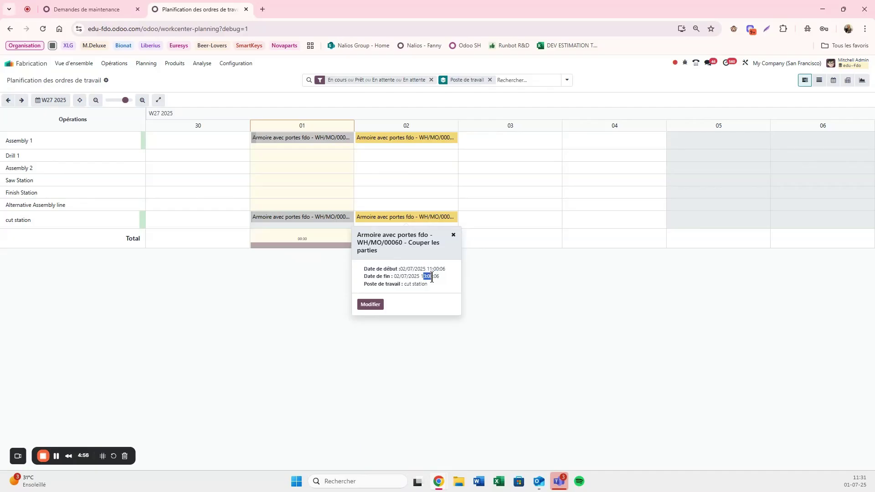